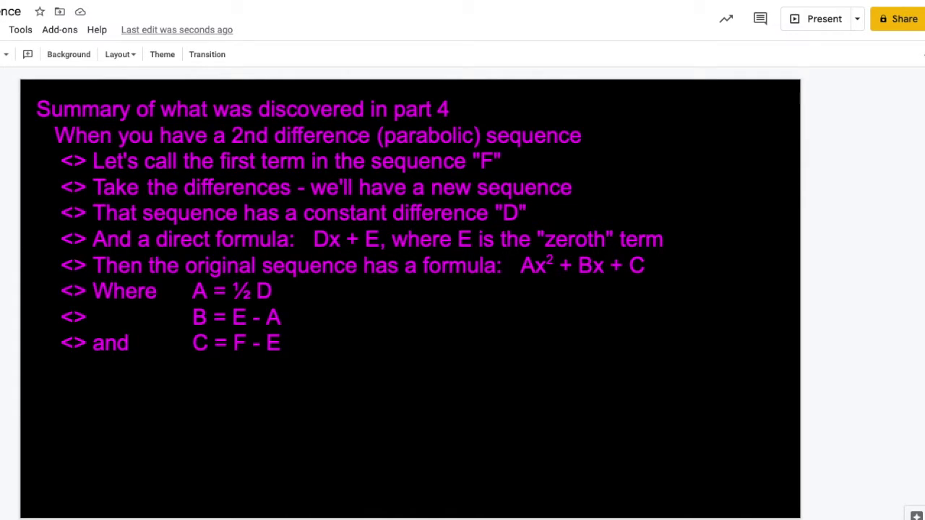
- Advance to the castle arrow slide asking whether an arrow reaches the 437 ft window
{"action": "key", "text": "Down"}
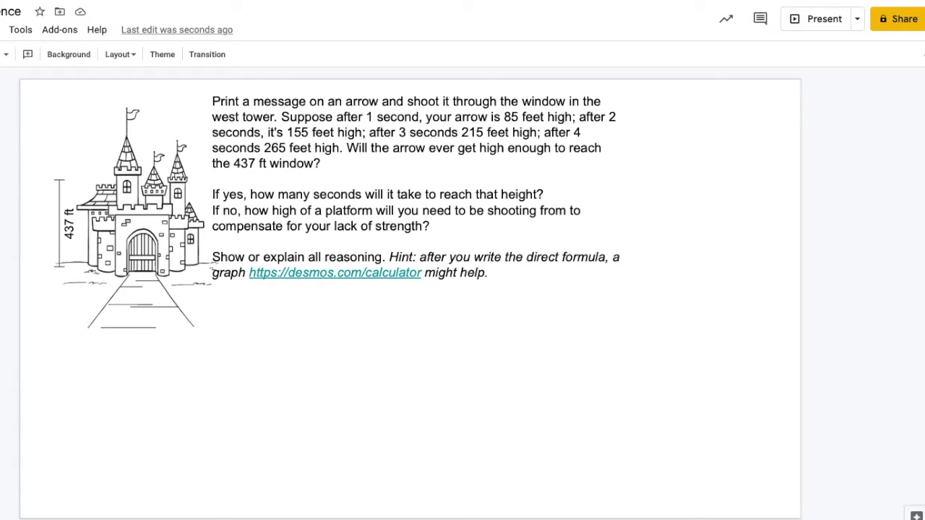
- Add a text box below the problem listing heights 85, 155, 215, 265 and '85 = F'
{"action": "left_click_drag", "start_coordinate": [232, 308], "coordinate": [674, 403]}
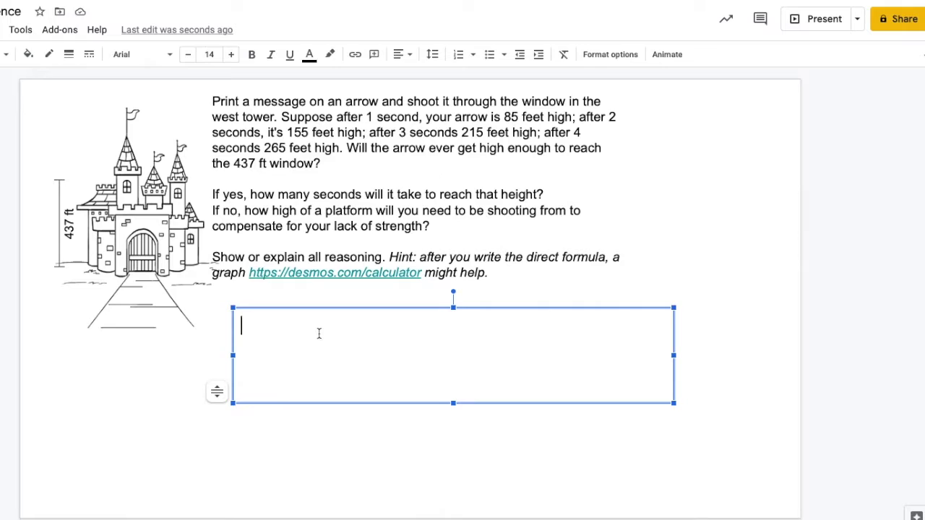
{"action": "type", "text": "85      155     215      "}
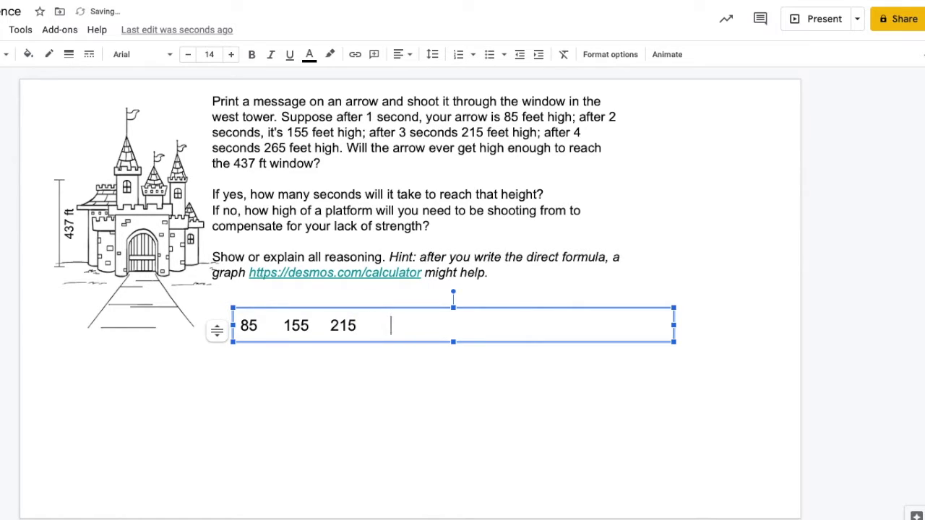
{"action": "type", "text": "  265                            85 = "}
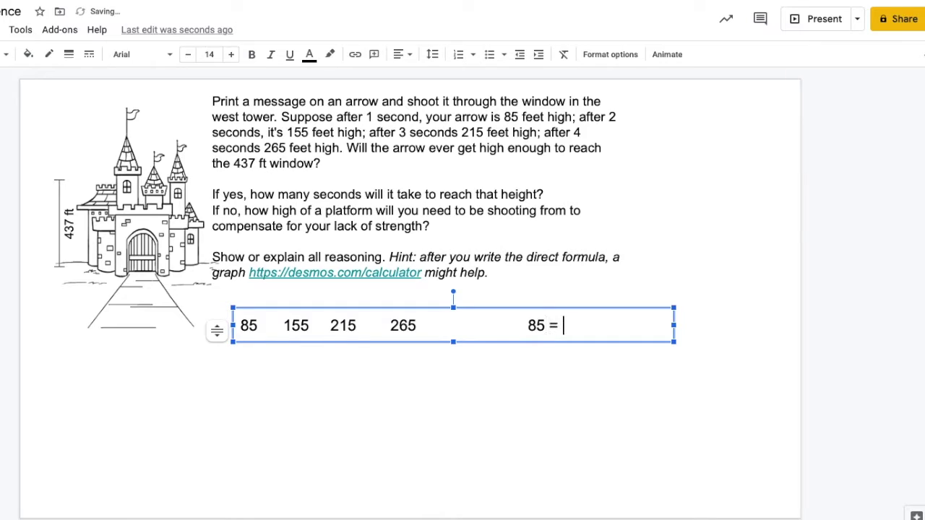
{"action": "type", "text": "F"}
{"action": "key", "text": "Return"}
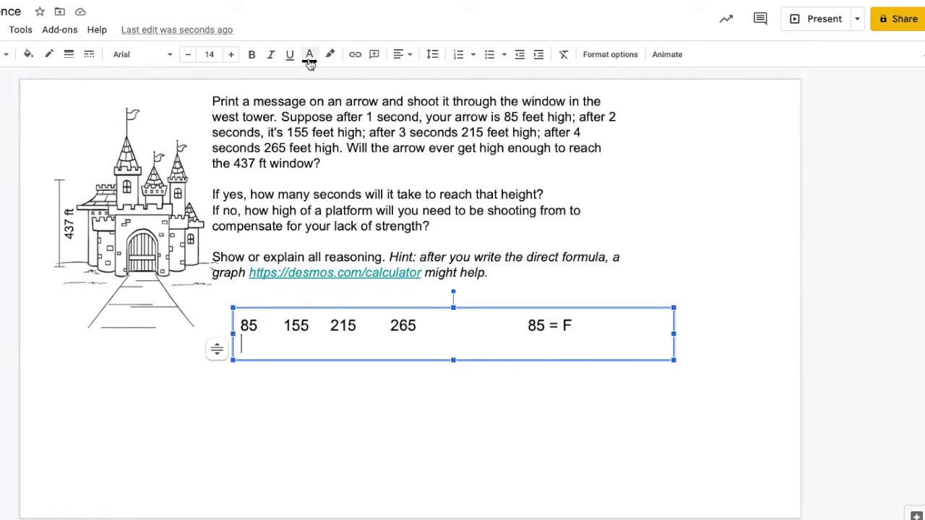
{"action": "left_click", "coordinate": [309, 55]}
- Write a blue line of differences 70, 60, 50 with 'counting down by 10's' and 'D = -10'
{"action": "left_click", "coordinate": [418, 200]}
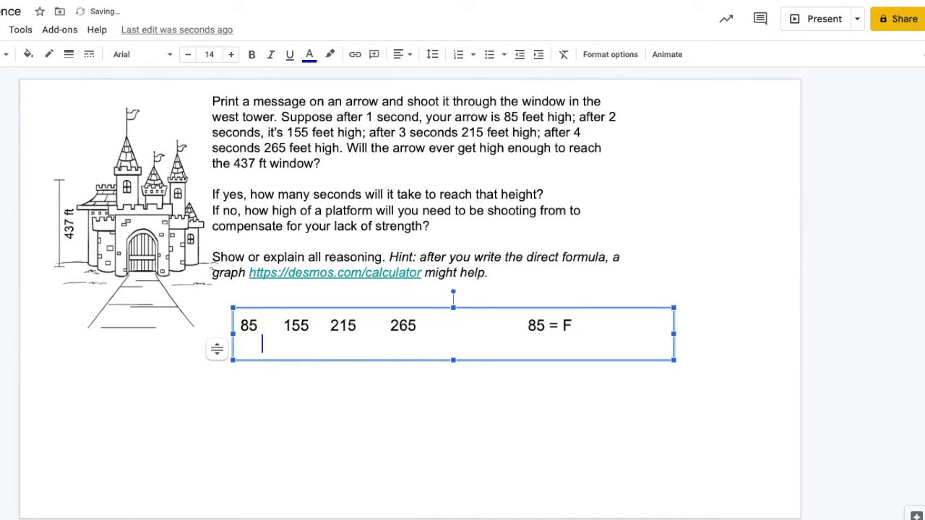
{"action": "type", "text": "70"}
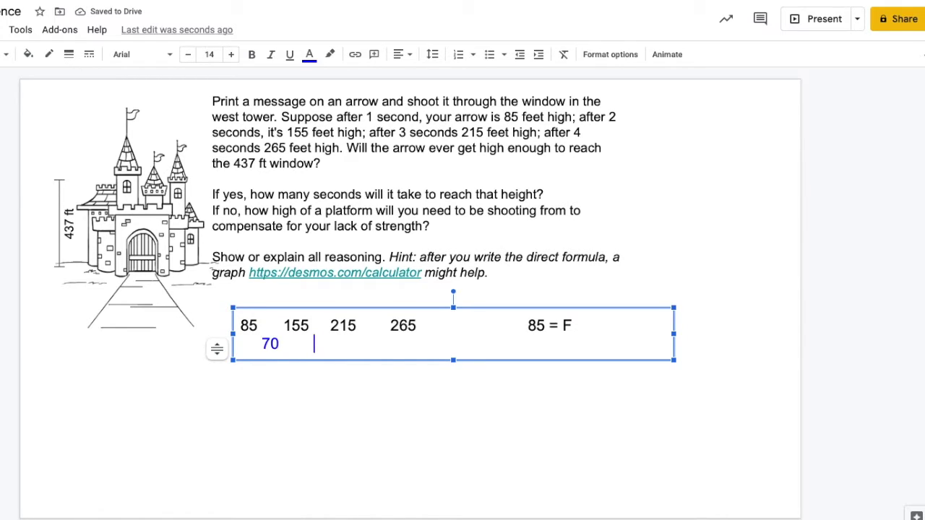
{"action": "type", "text": "60"}
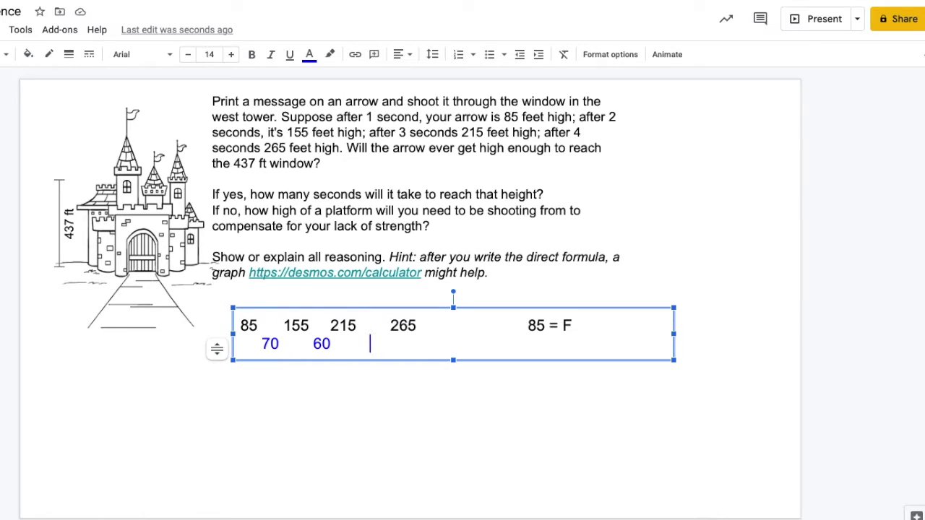
{"action": "key", "text": "BackSpace"}
{"action": "type", "text": "50"}
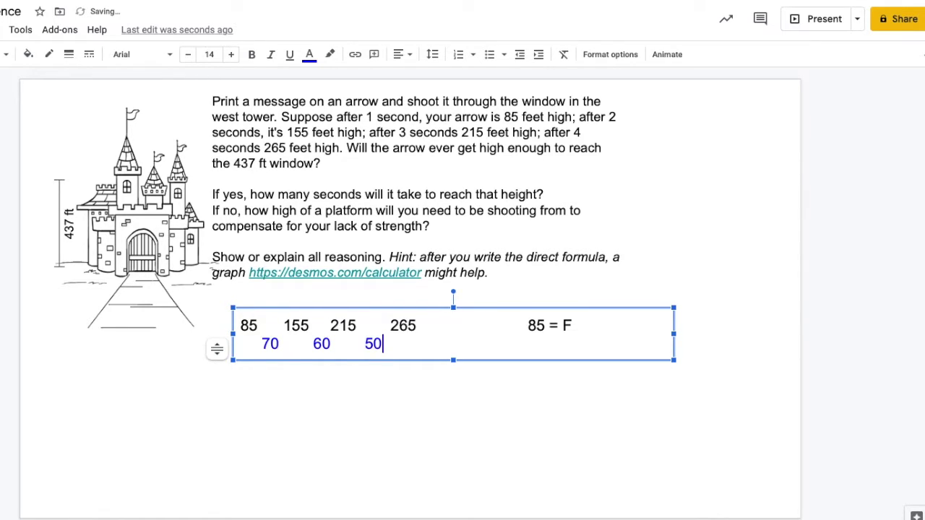
{"action": "type", "text": "           counting down by "}
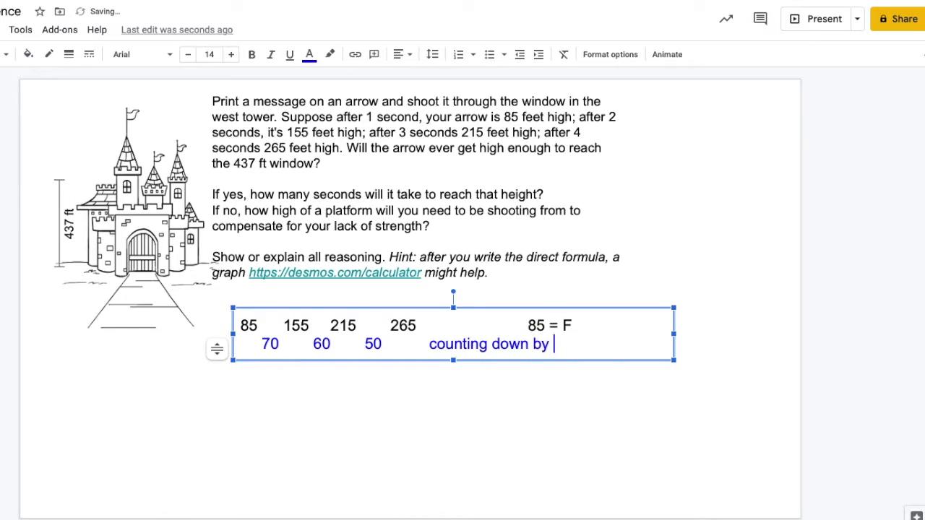
{"action": "type", "text": "10's         D = -10"}
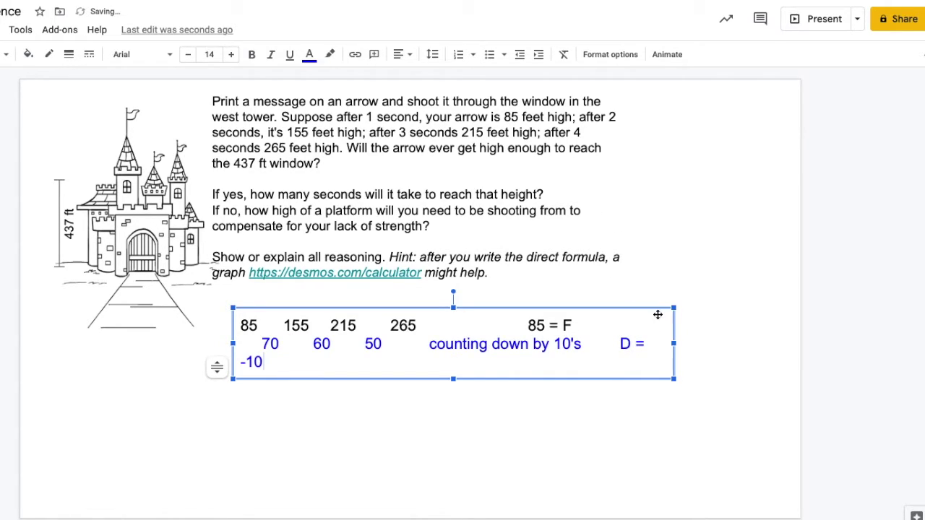
{"action": "left_click_drag", "start_coordinate": [674, 344], "coordinate": [728, 344]}
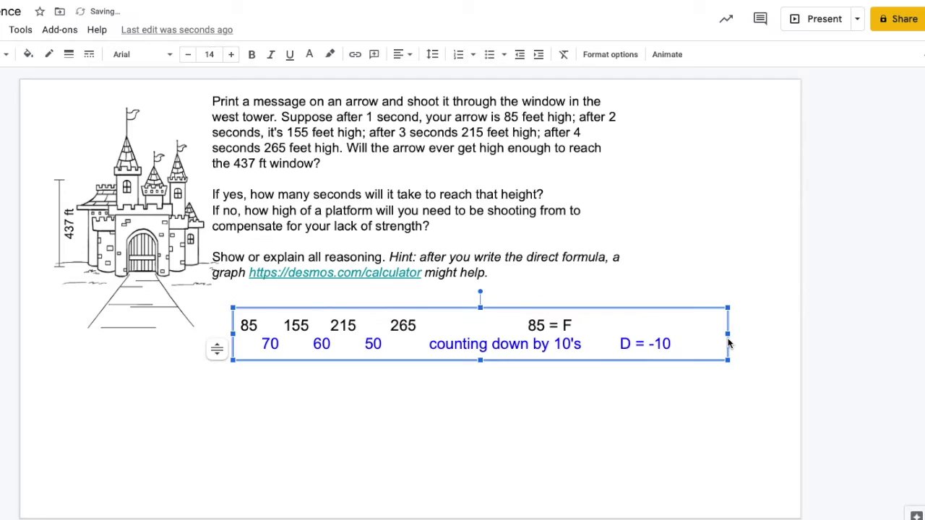
{"action": "left_click", "coordinate": [677, 347]}
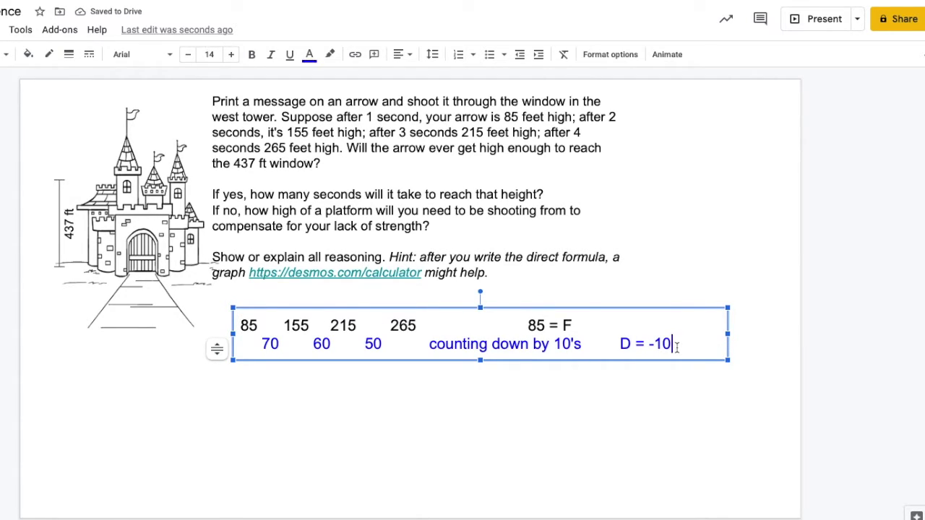
{"action": "key", "text": "Return"}
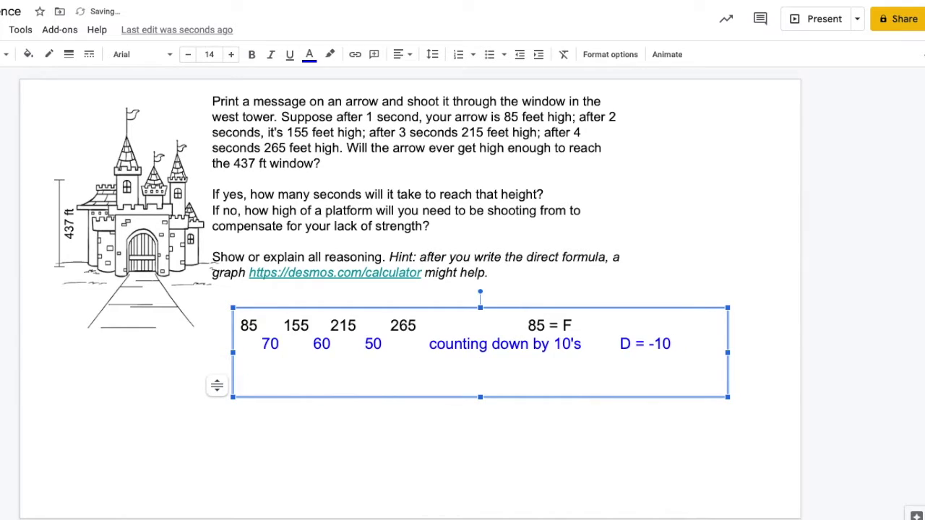
- Write '-10x + 80' with '80 = E', then 'Ax² + Bx + C' on a new line
{"action": "type", "text": "-10x + "}
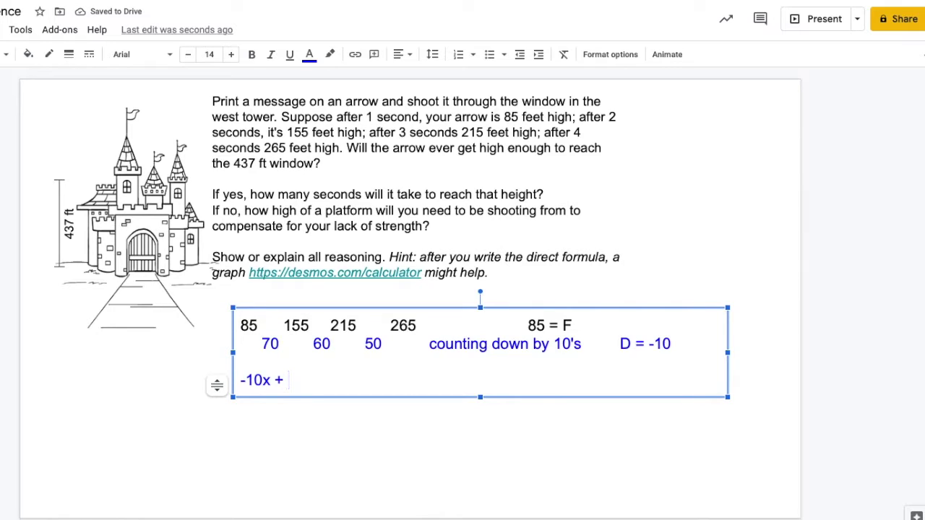
{"action": "type", "text": "80            8"}
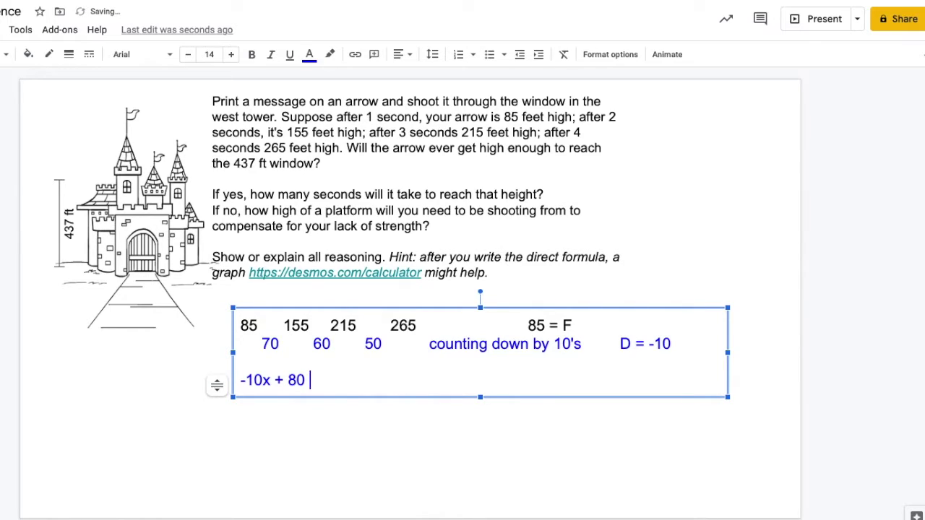
{"action": "type", "text": "0 = E"}
{"action": "key", "text": "Return"}
{"action": "key", "text": "Return"}
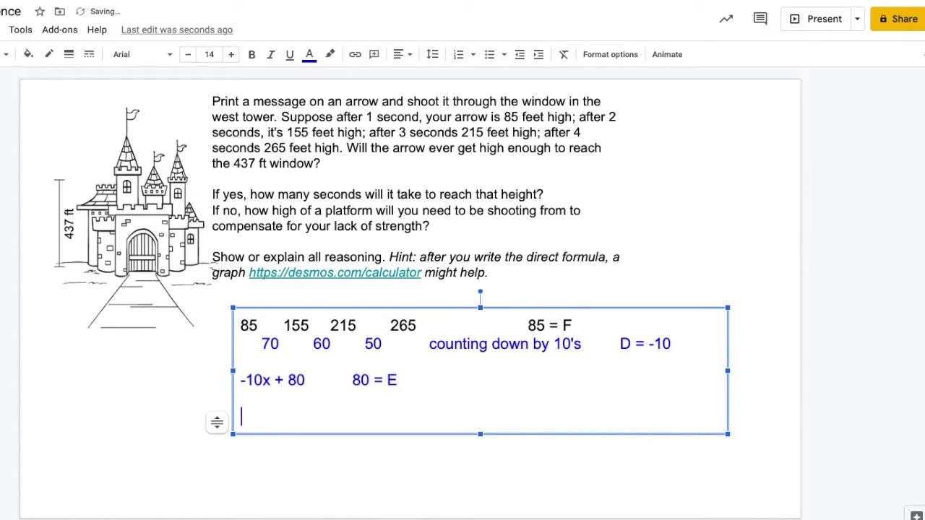
{"action": "type", "text": "A"}
{"action": "type", "text": "x"}
{"action": "type", "text": "2"}
{"action": "type", "text": " + Bx"}
{"action": "type", "text": " + C"}
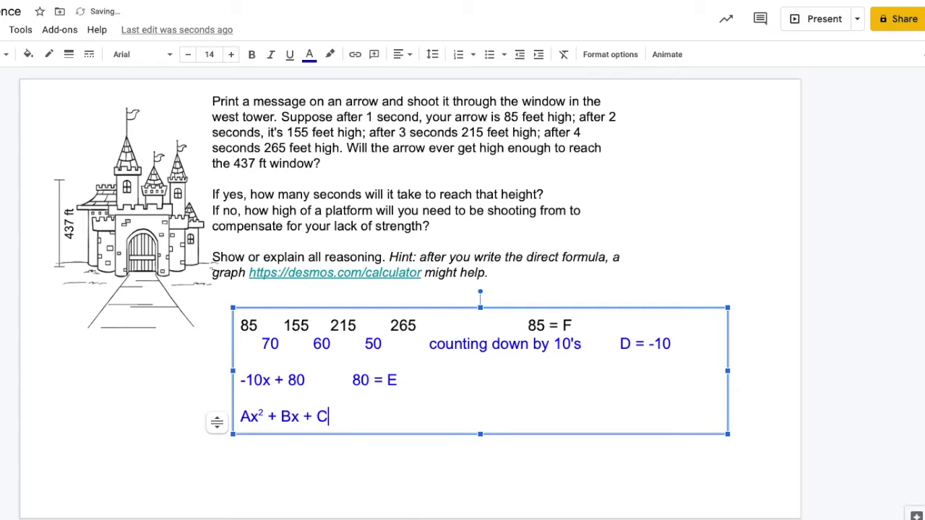
- Replace A, B and C with -5, 85 and 5 to read '-5x² + 85x + 5'
{"action": "key", "text": "ctrl+Left"}
{"action": "key", "text": "ctrl+Left"}
{"action": "key", "text": "ctrl+Left"}
{"action": "key", "text": "ctrl+Left"}
{"action": "key", "text": "ctrl+Left"}
{"action": "key", "text": "shift+Right"}
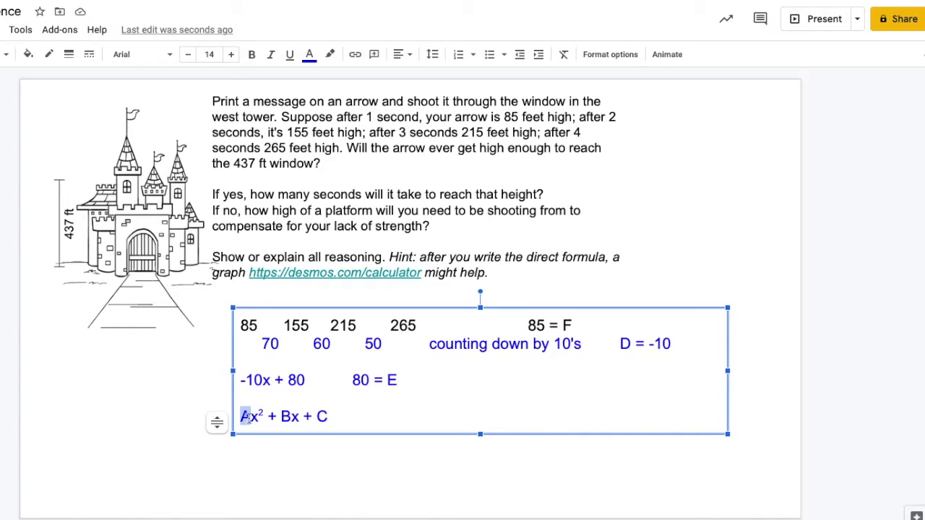
{"action": "type", "text": "-5"}
{"action": "key", "text": "Right"}
{"action": "key", "text": "Right"}
{"action": "key", "text": "Right"}
{"action": "key", "text": "Right"}
{"action": "key", "text": "Right"}
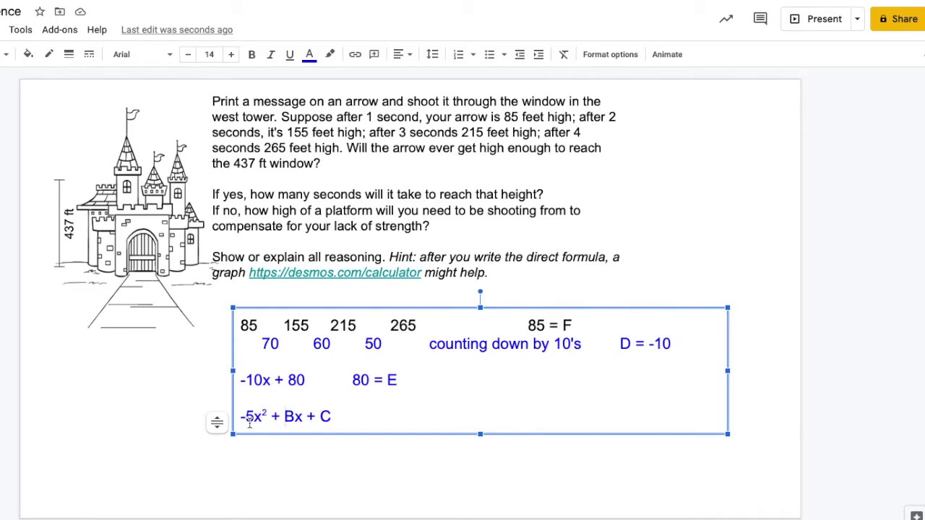
{"action": "left_click_drag", "start_coordinate": [294, 417], "coordinate": [286, 417]}
{"action": "type", "text": "85"}
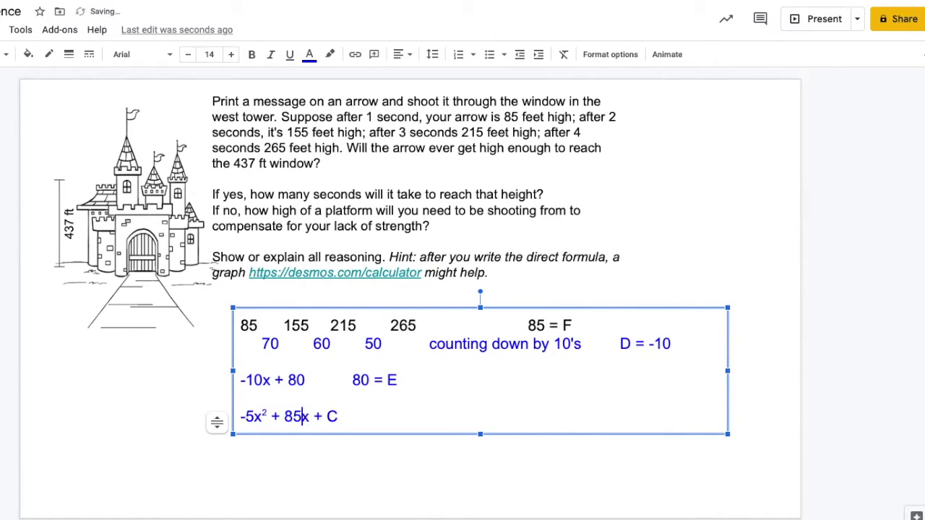
{"action": "key", "text": "Right"}
{"action": "key", "text": "Right"}
{"action": "key", "text": "Right"}
{"action": "key", "text": "Right"}
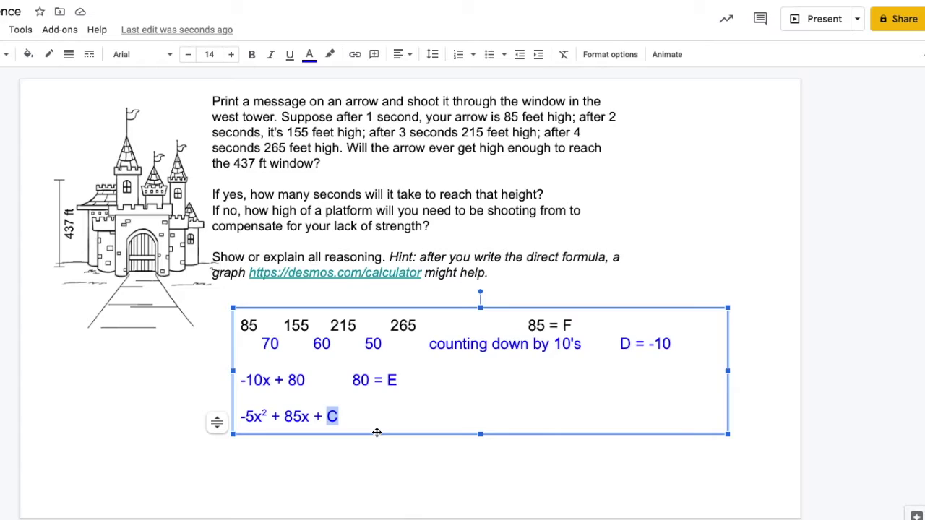
{"action": "type", "text": "5"}
{"action": "left_click_drag", "start_coordinate": [285, 325], "coordinate": [310, 326]}
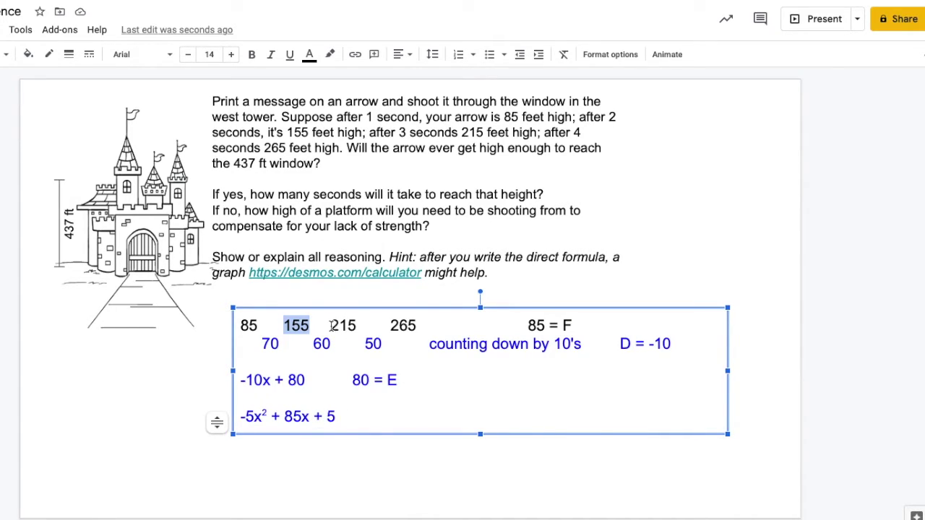
{"action": "left_click_drag", "start_coordinate": [331, 325], "coordinate": [355, 326]}
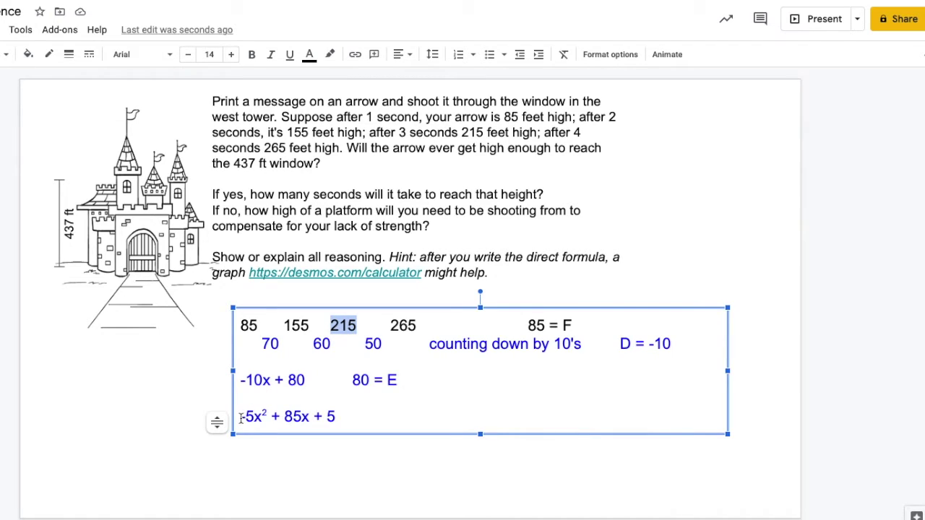
{"action": "left_click_drag", "start_coordinate": [241, 418], "coordinate": [336, 418]}
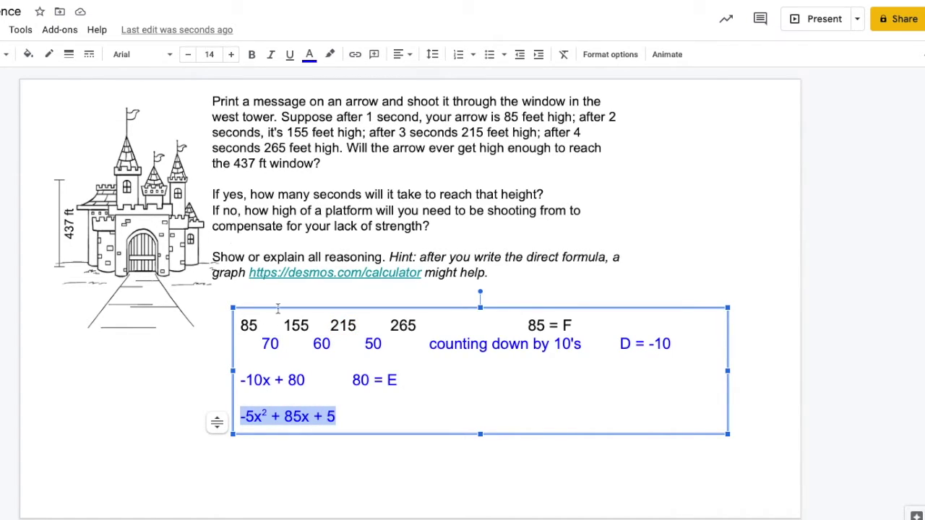
- Colour the quadratic purple and append '= y' to make '-5x² + 85x + 5 = y'
{"action": "left_click", "coordinate": [310, 55]}
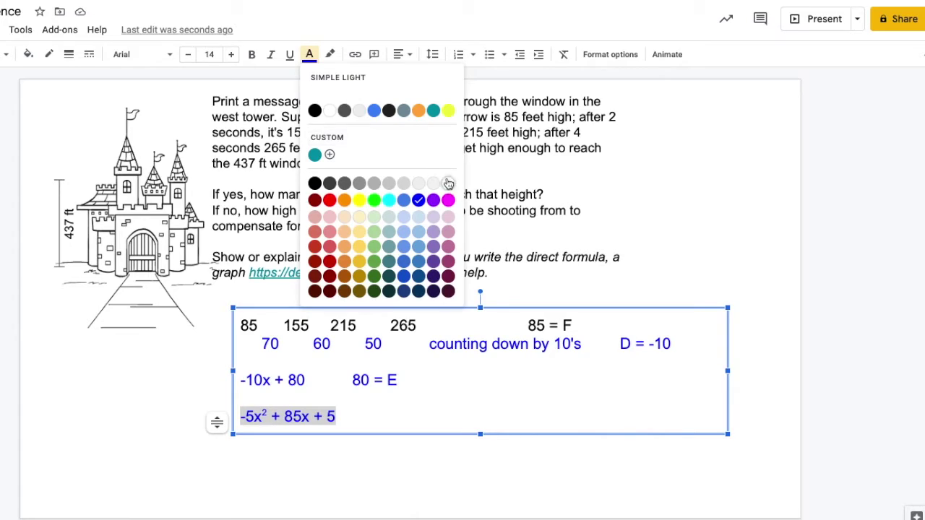
{"action": "left_click", "coordinate": [433, 199]}
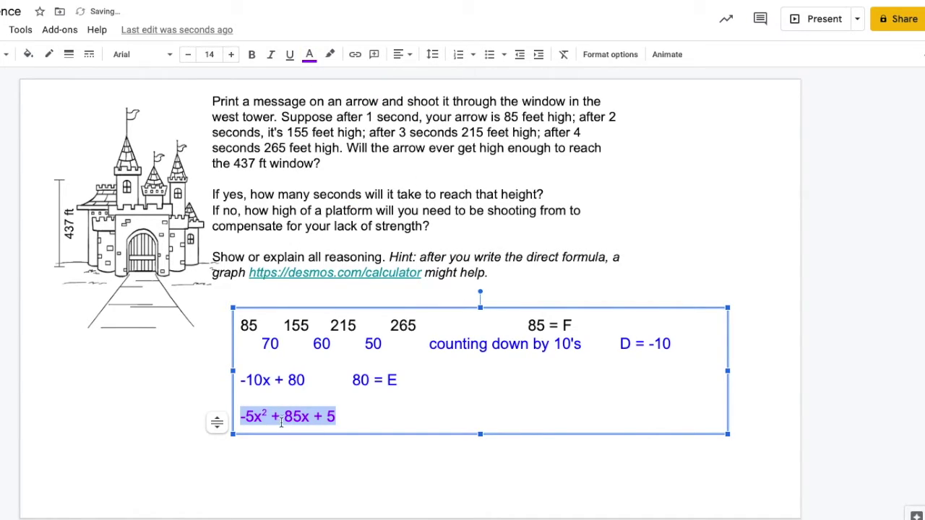
{"action": "left_click", "coordinate": [338, 418]}
{"action": "type", "text": "= y"}
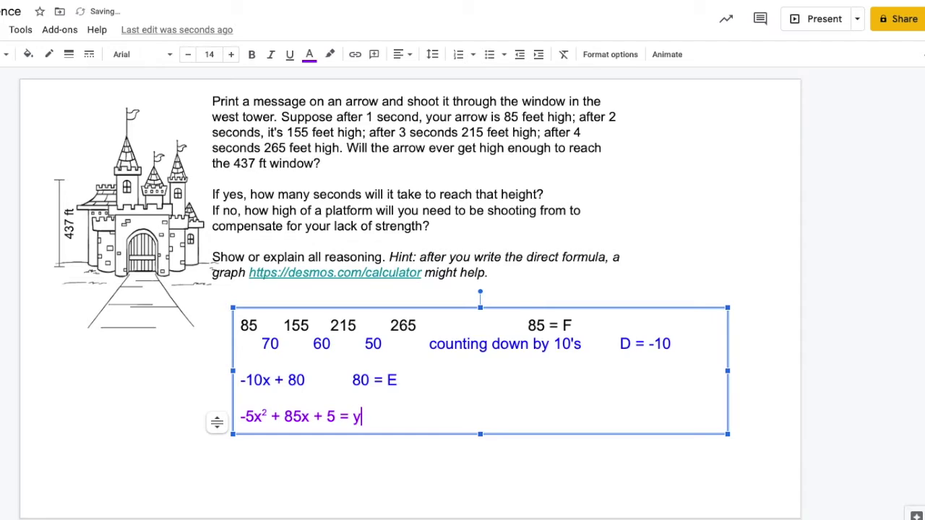
- Highlight the row of measured heights and the question about reaching the 437 ft window
{"action": "left_click_drag", "start_coordinate": [241, 326], "coordinate": [428, 329]}
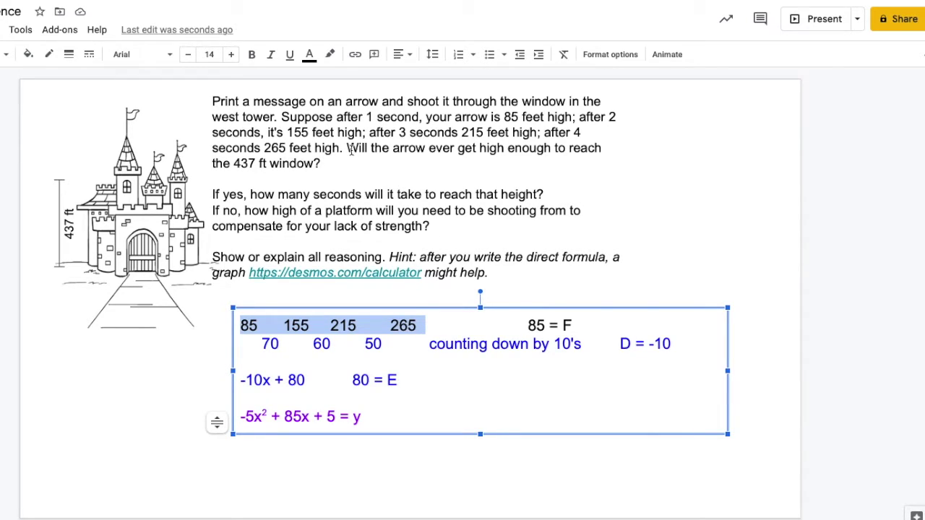
{"action": "left_click", "coordinate": [350, 150]}
{"action": "left_click_drag", "start_coordinate": [347, 148], "coordinate": [570, 161]}
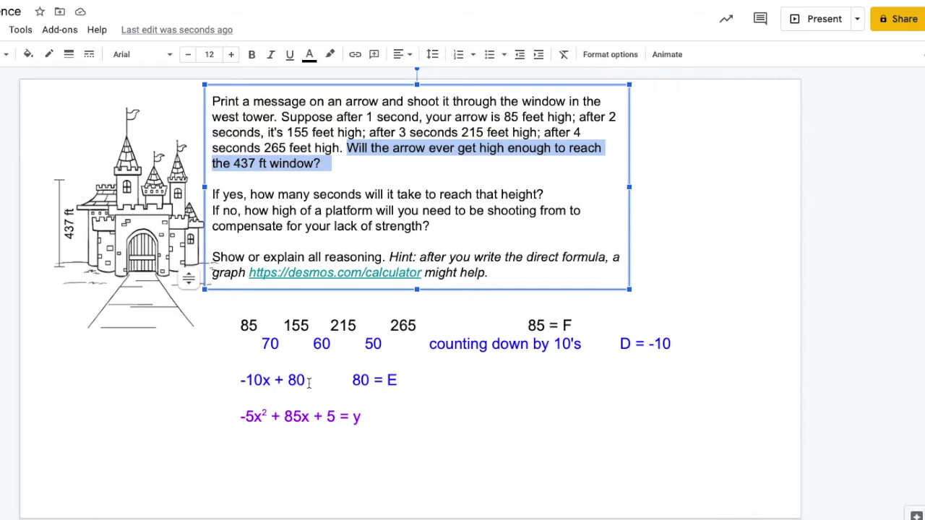
- Select the '-5x² + 85x + 5 = y' line for copying into Desmos
{"action": "left_click_drag", "start_coordinate": [242, 417], "coordinate": [360, 421]}
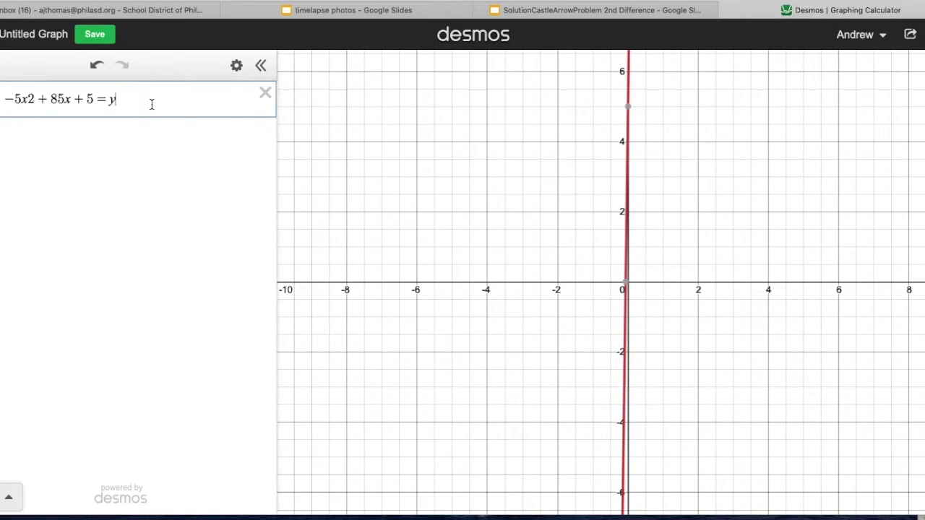
- Correct the Desmos equation so x is squared: -5x^2 + 85x + 5 = y
{"action": "left_click", "coordinate": [27, 99]}
{"action": "left_click_drag", "start_coordinate": [29, 99], "coordinate": [32, 99]}
{"action": "type", "text": "^2"}
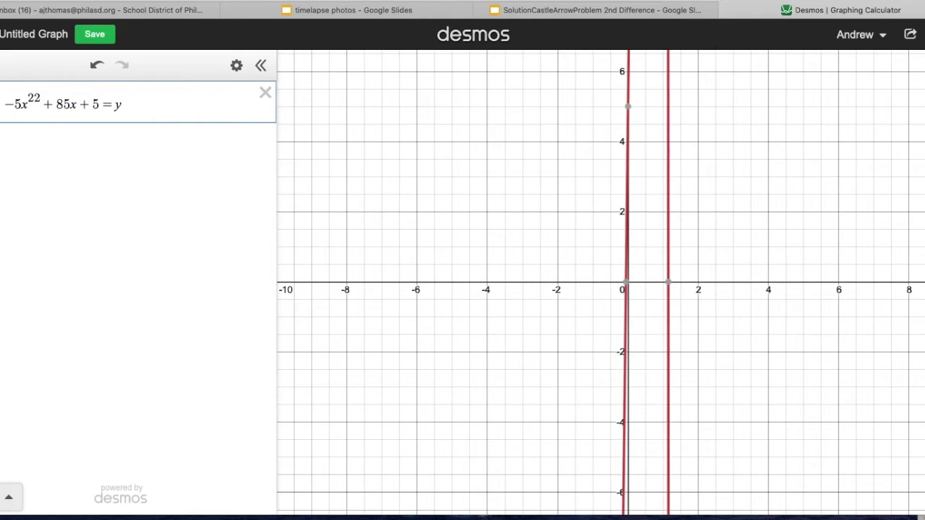
{"action": "key", "text": "BackSpace"}
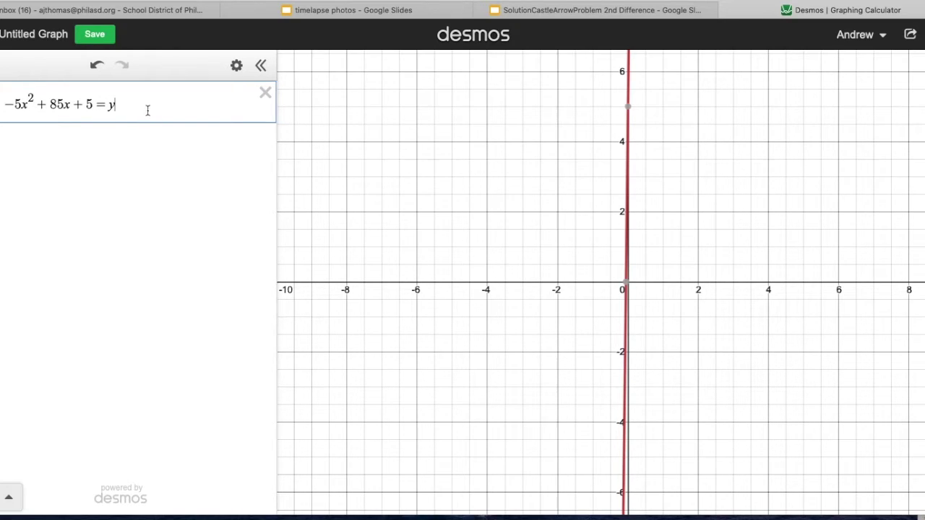
{"action": "left_click", "coordinate": [147, 157]}
- Set the graph window to x-min 0, y-min 0 and y-max 500
{"action": "left_click", "coordinate": [150, 104]}
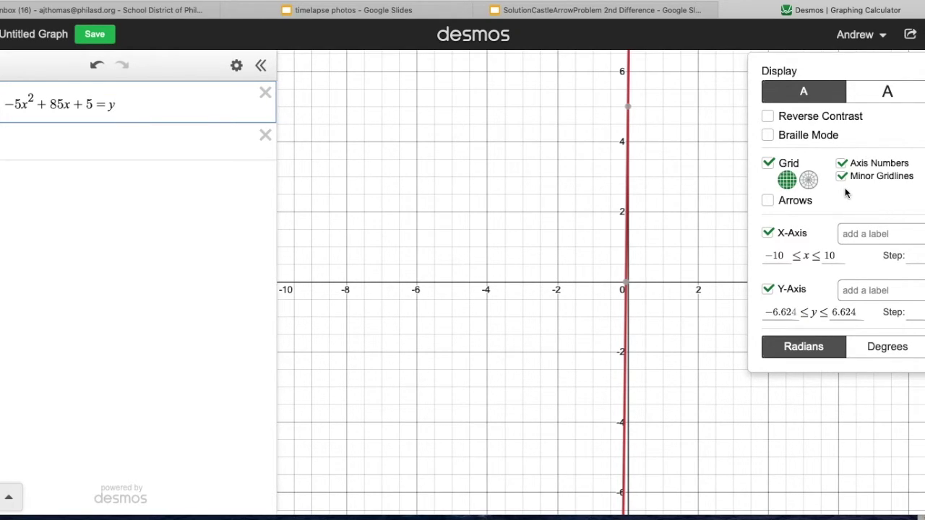
{"action": "left_click", "coordinate": [779, 257]}
{"action": "left_click_drag", "start_coordinate": [786, 256], "coordinate": [761, 258]}
{"action": "type", "text": "0"}
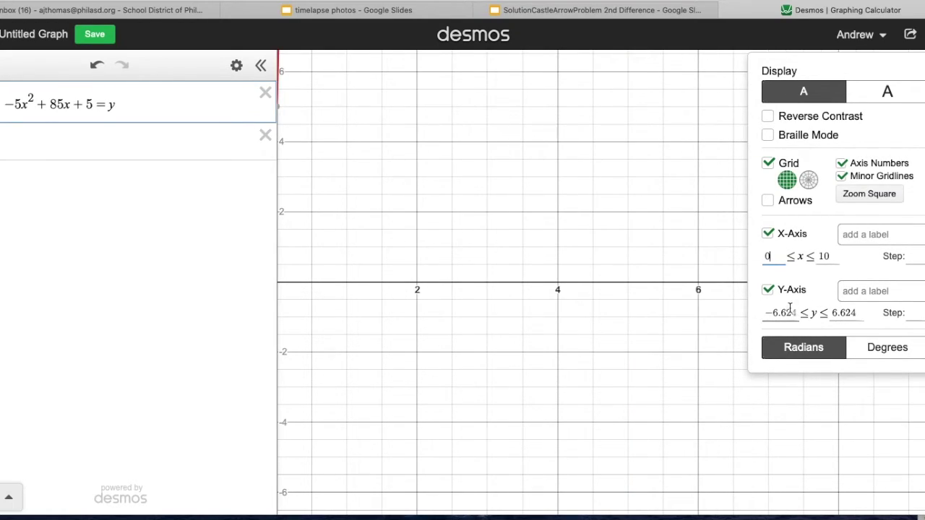
{"action": "left_click_drag", "start_coordinate": [798, 313], "coordinate": [741, 314]}
{"action": "type", "text": "0"}
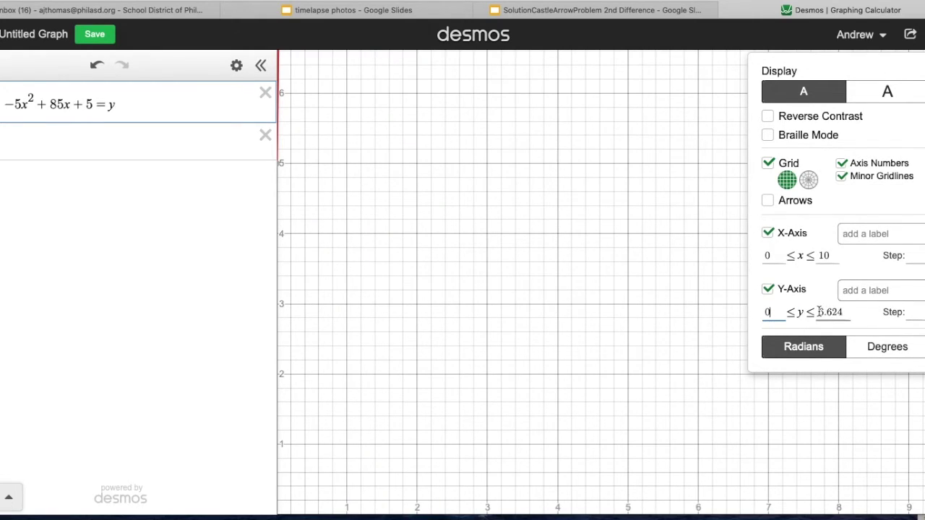
{"action": "left_click_drag", "start_coordinate": [818, 313], "coordinate": [859, 318]}
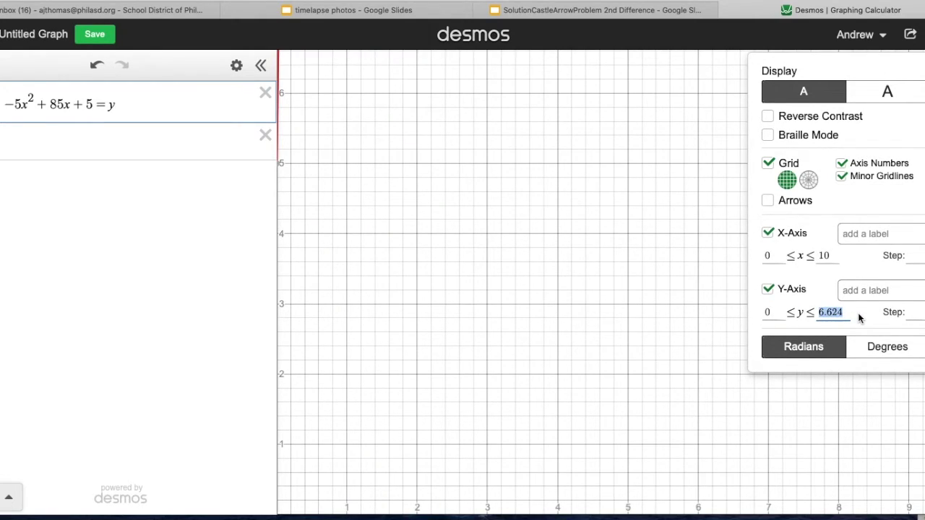
{"action": "type", "text": "500"}
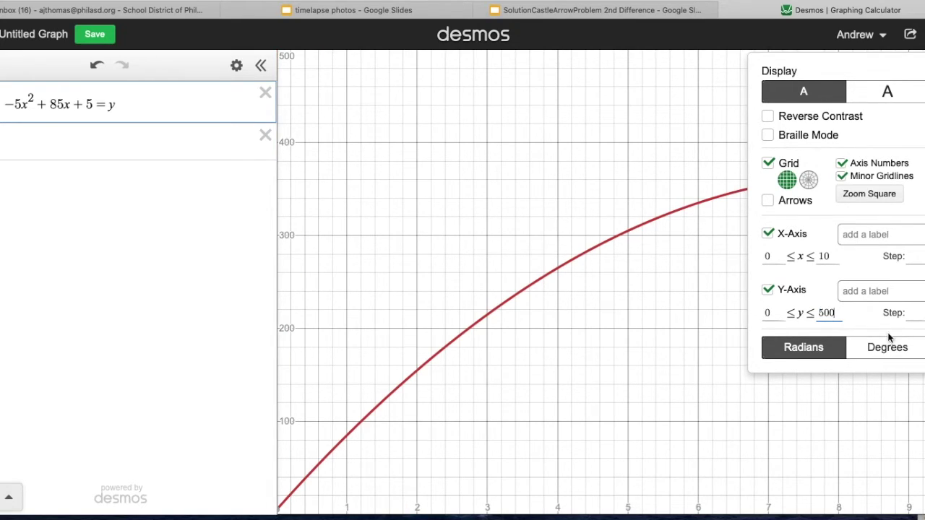
{"action": "left_click", "coordinate": [711, 99]}
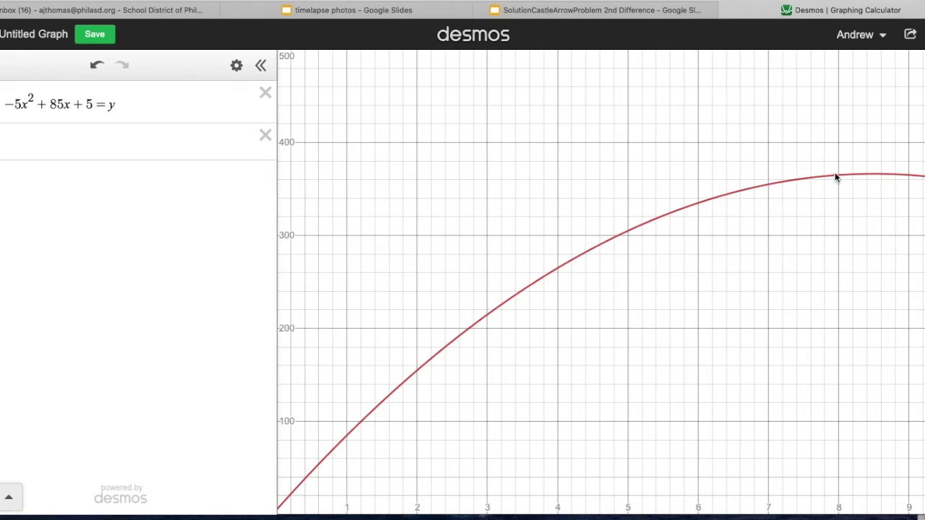
- Trace the parabola to its vertex (8.5, 366.25), then return to the castle problem slides
{"action": "left_click_drag", "start_coordinate": [849, 177], "coordinate": [877, 175]}
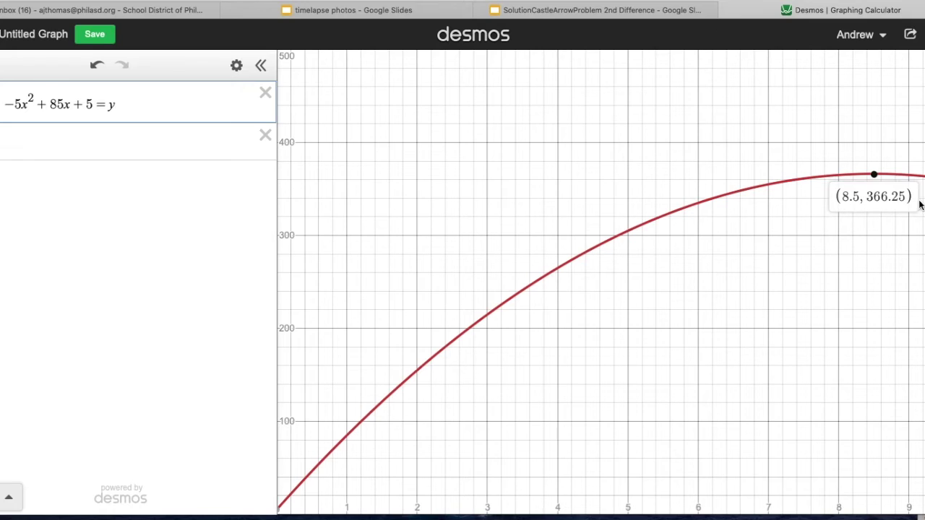
{"action": "left_click", "coordinate": [535, 10]}
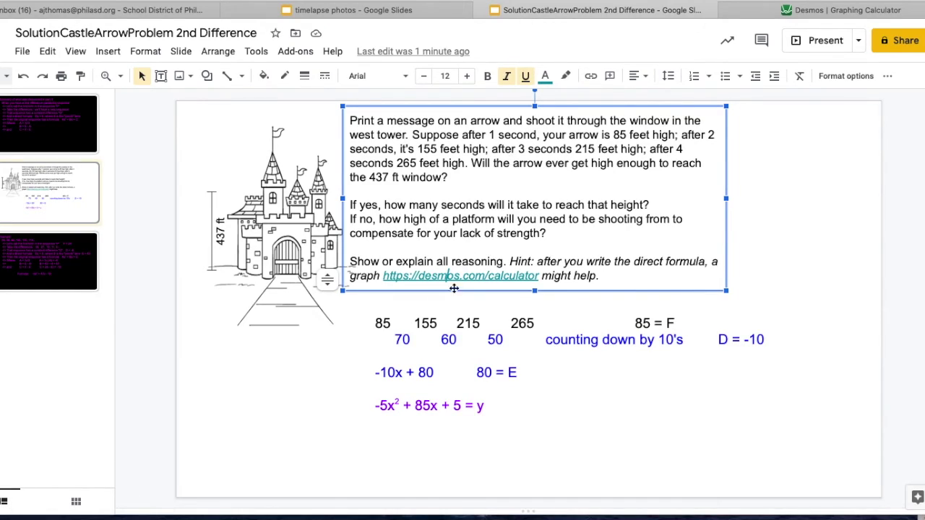
- Add the line 'The highest point we ever reach according to the graph is 366.25 ft' below the quadratic
{"action": "left_click", "coordinate": [448, 406]}
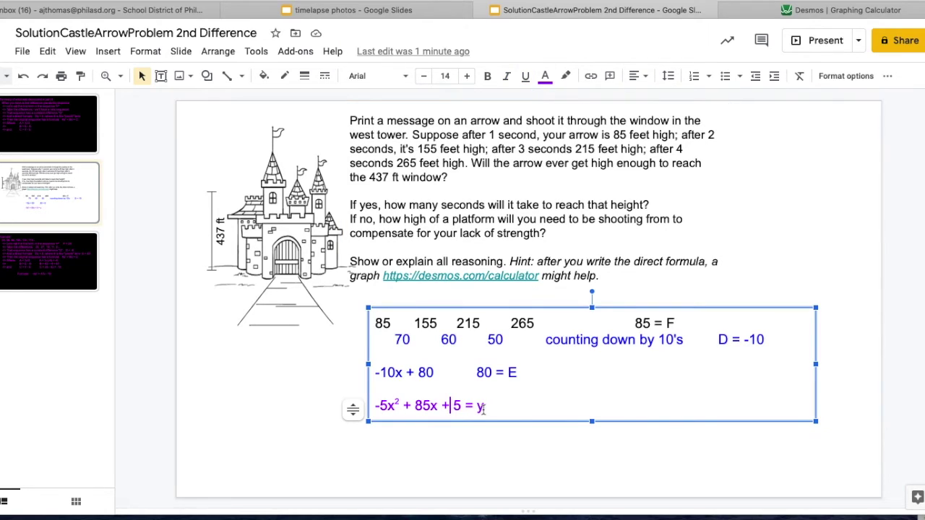
{"action": "left_click", "coordinate": [489, 407]}
{"action": "key", "text": "Return"}
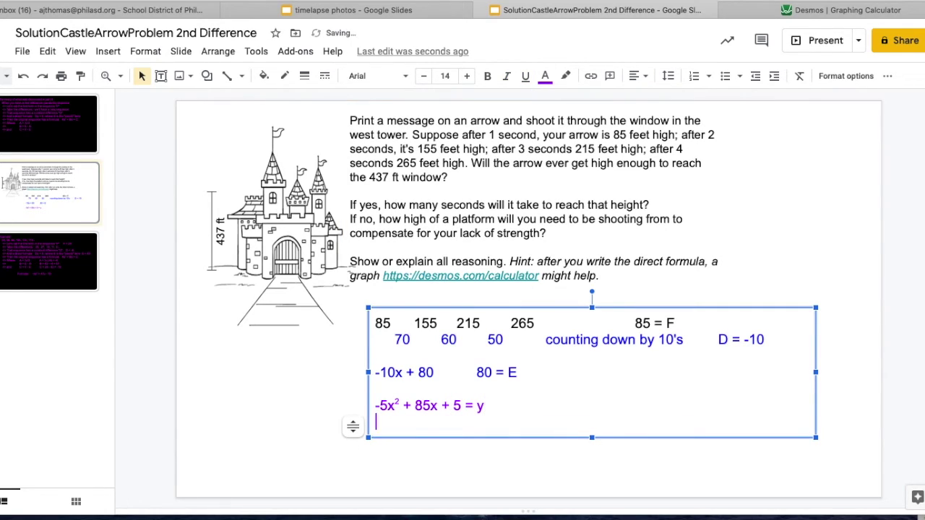
{"action": "type", "text": "The highest "}
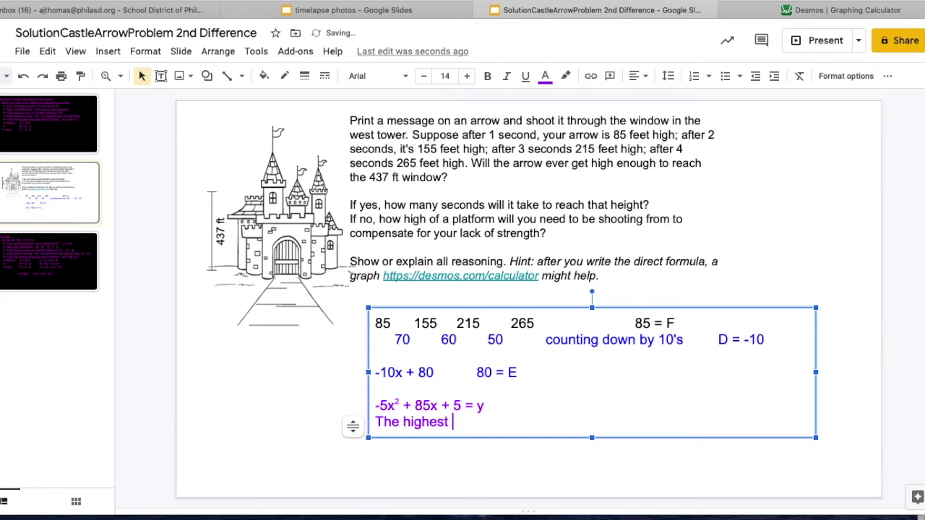
{"action": "type", "text": "point we ever rea"}
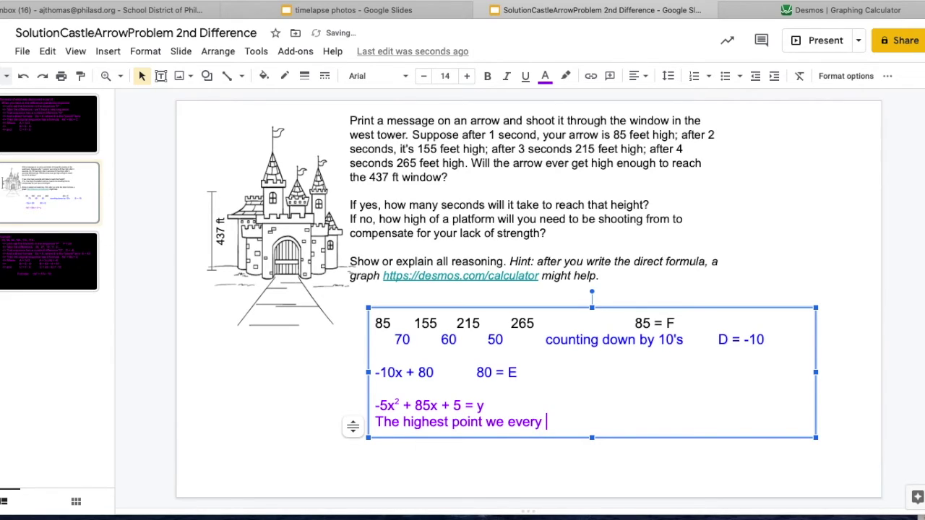
{"action": "type", "text": "ch according to "}
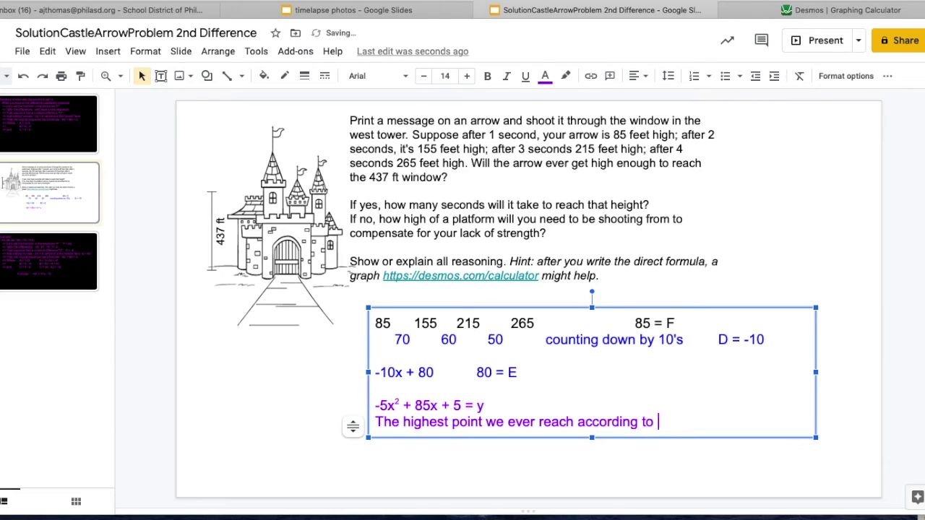
{"action": "type", "text": "the graph is 366."}
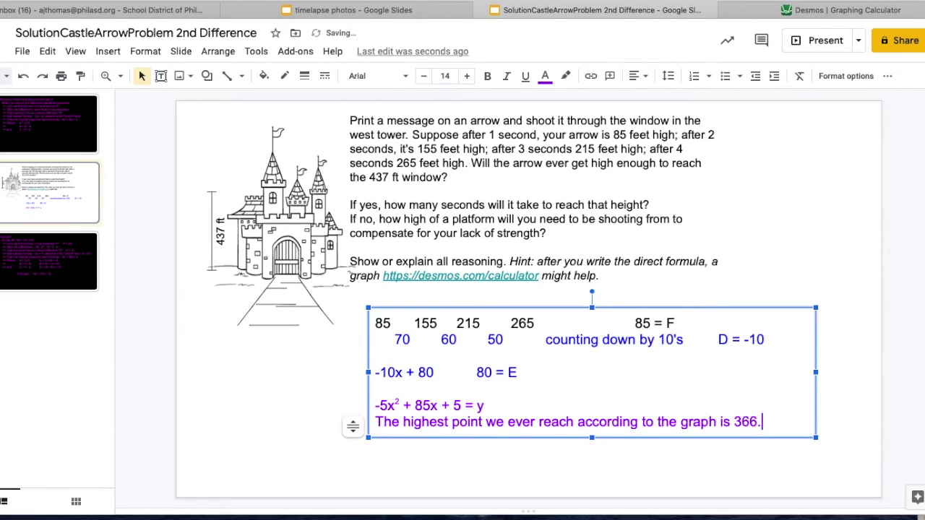
{"action": "type", "text": "25 ft"}
{"action": "key", "text": "Return"}
- Type the answer 'NO, we never reach the 437 ft window (unless we start from a platform that is about 71 feet tall).'
{"action": "type", "text": "NO"}
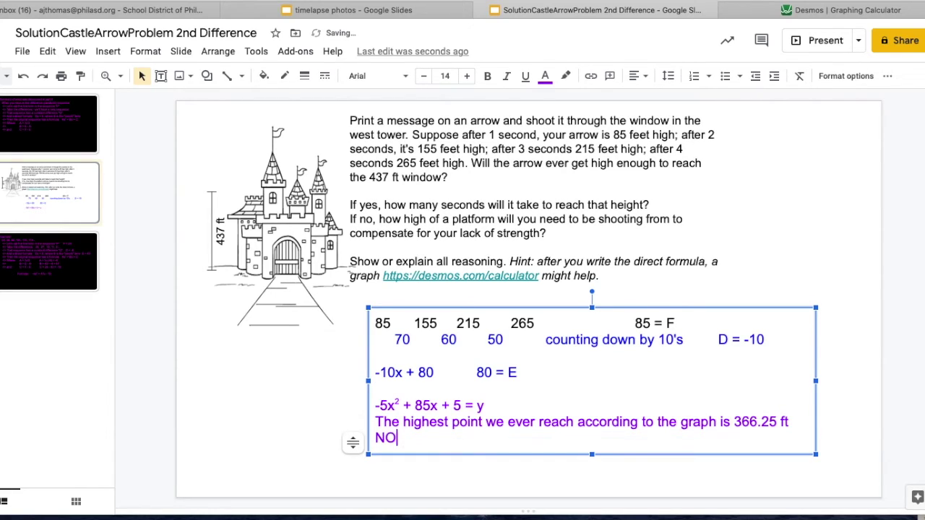
{"action": "type", "text": ", we never "}
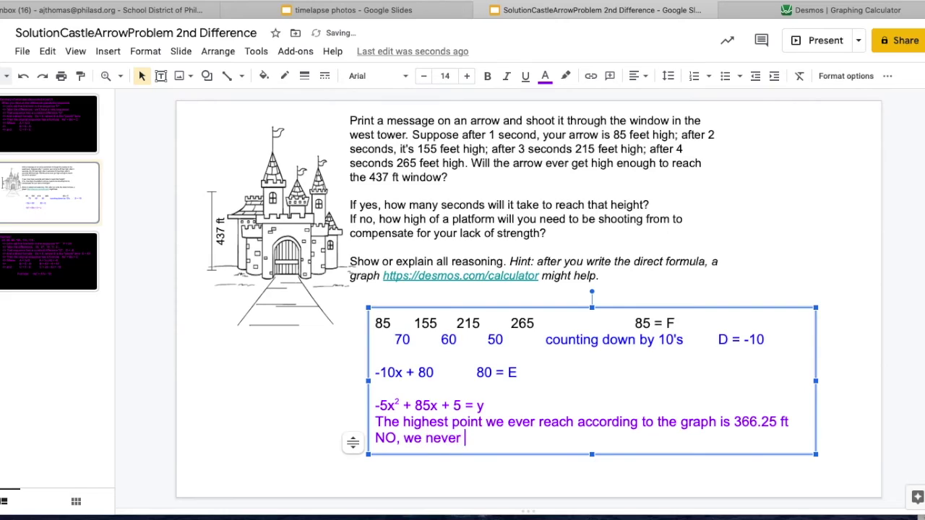
{"action": "type", "text": "reach the "}
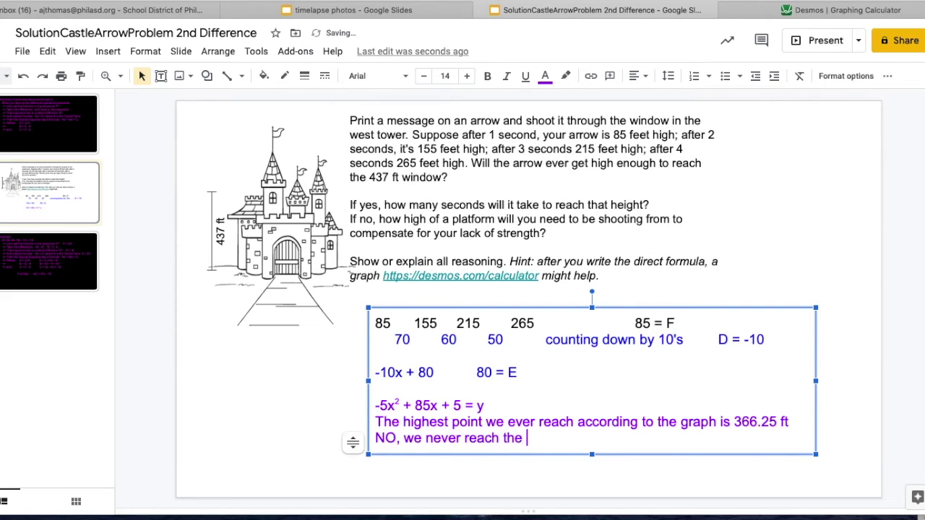
{"action": "type", "text": "437 ft windown"}
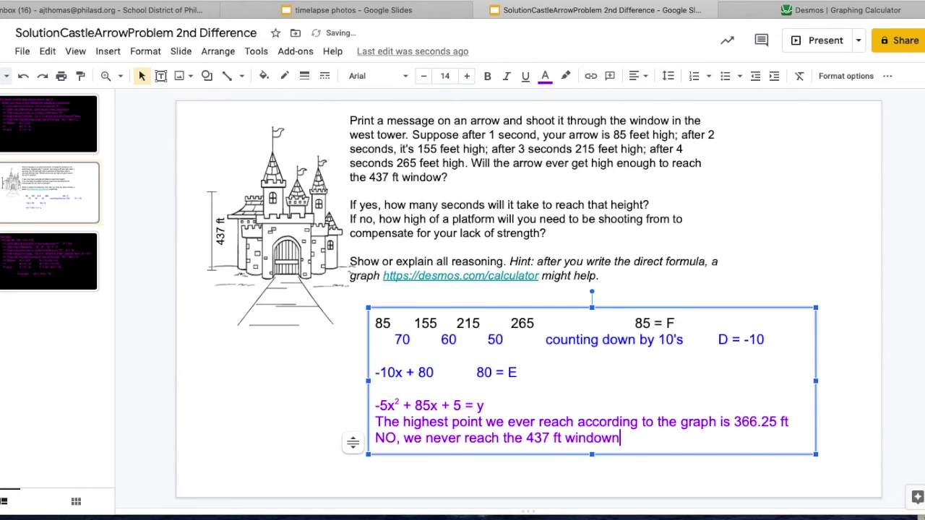
{"action": "key", "text": "BackSpace"}
{"action": "type", "text": "(unless"}
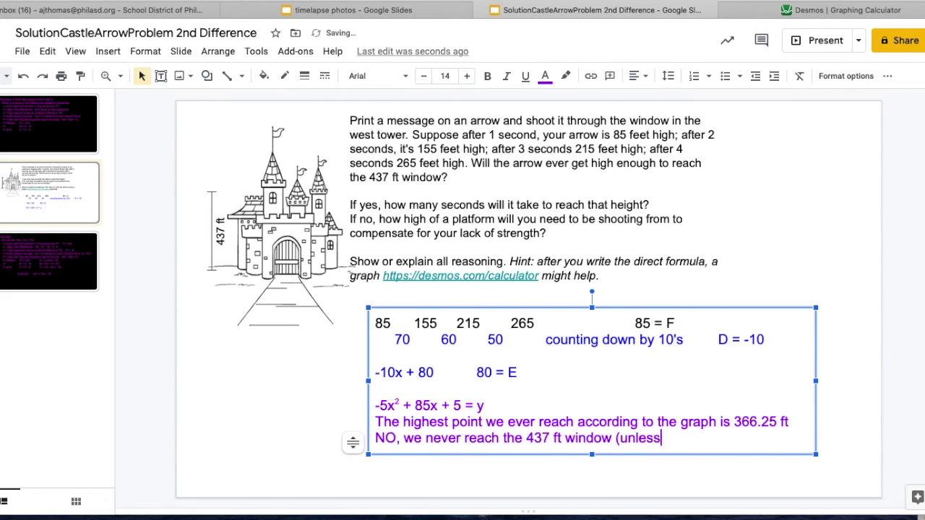
{"action": "type", "text": " we start"}
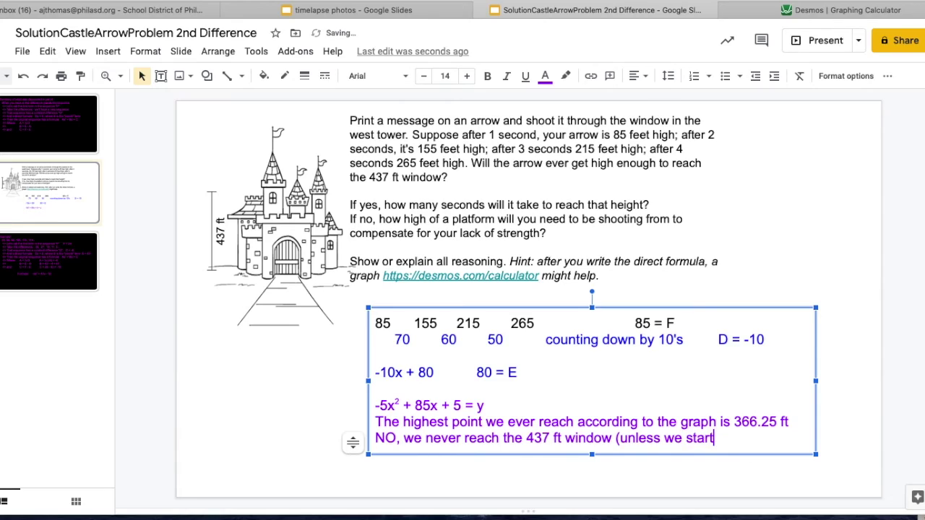
{"action": "type", "text": " from a pla"}
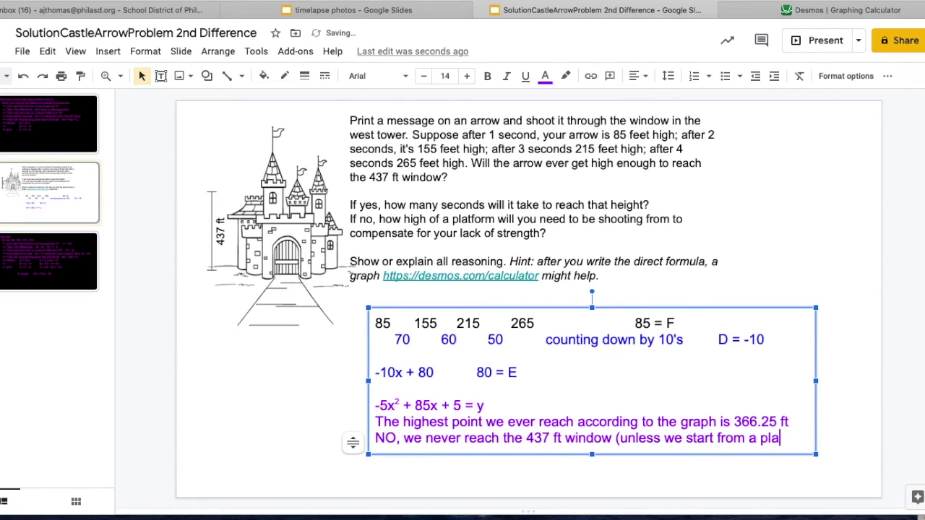
{"action": "type", "text": "tform that is"}
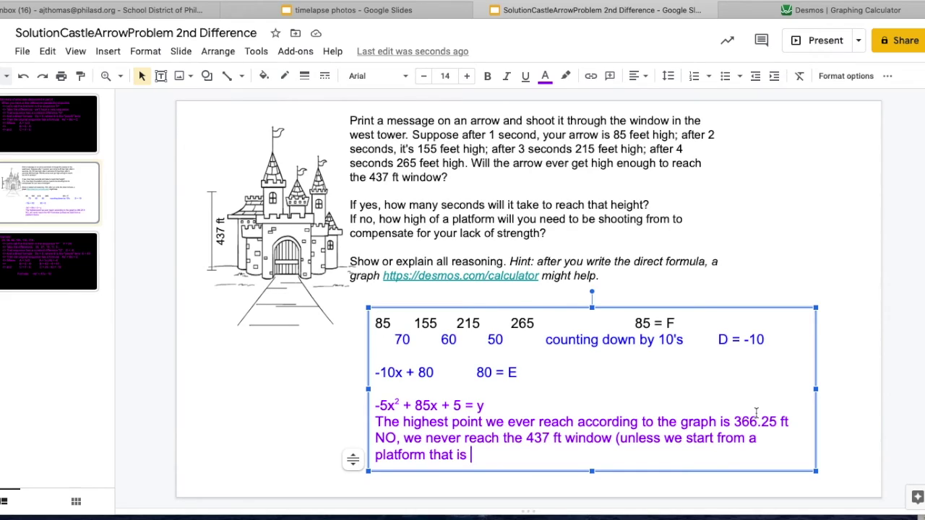
{"action": "type", "text": "about "}
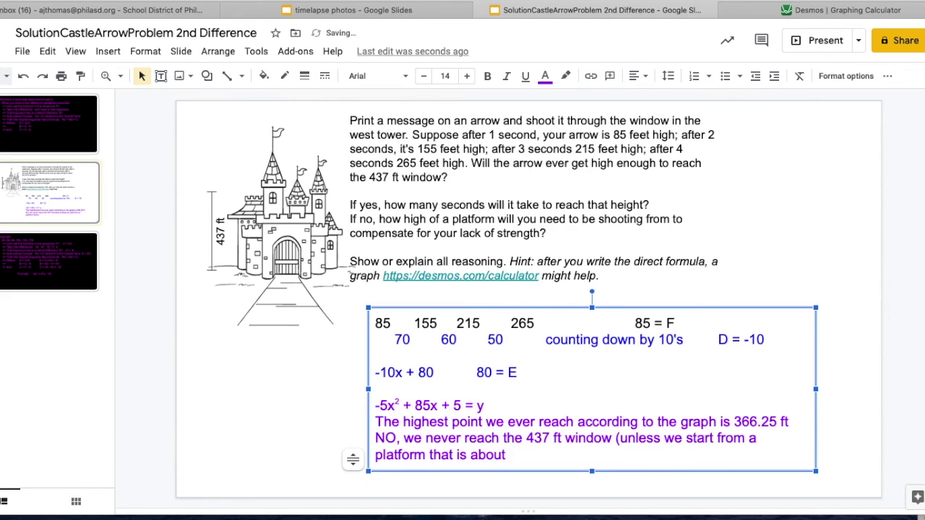
{"action": "type", "text": "71 feet tall)"}
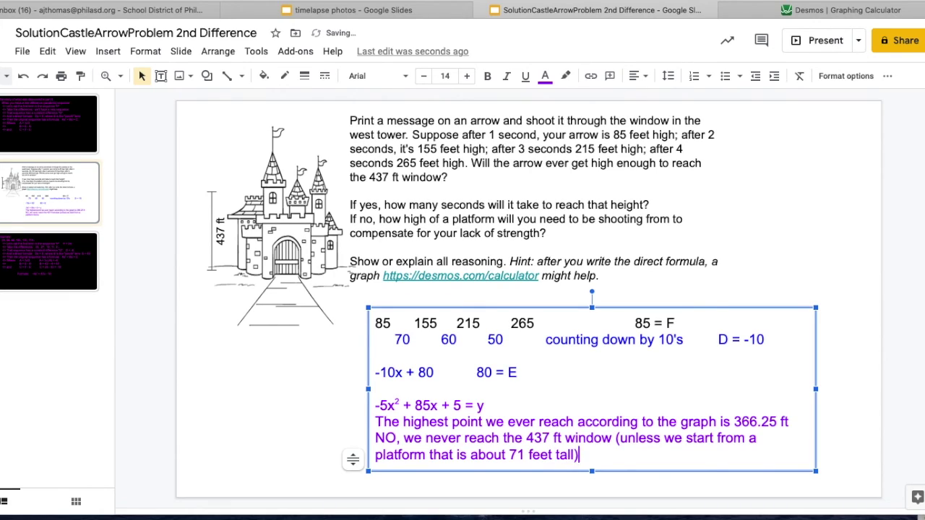
{"action": "type", "text": "."}
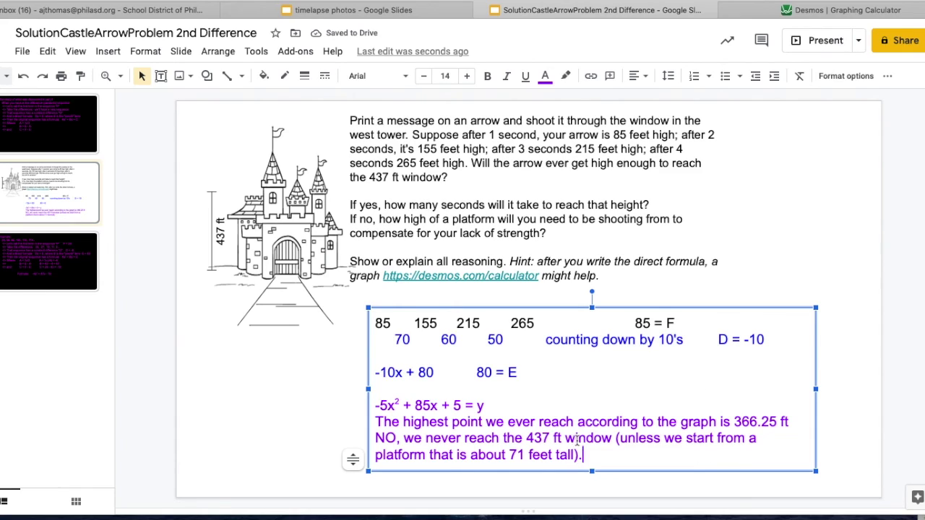
{"action": "left_click", "coordinate": [501, 407]}
{"action": "left_click", "coordinate": [397, 291]}
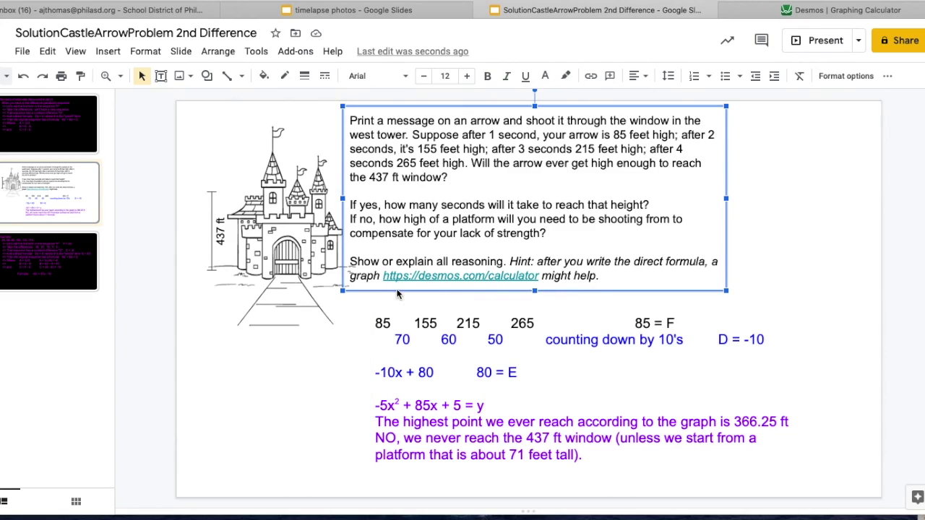